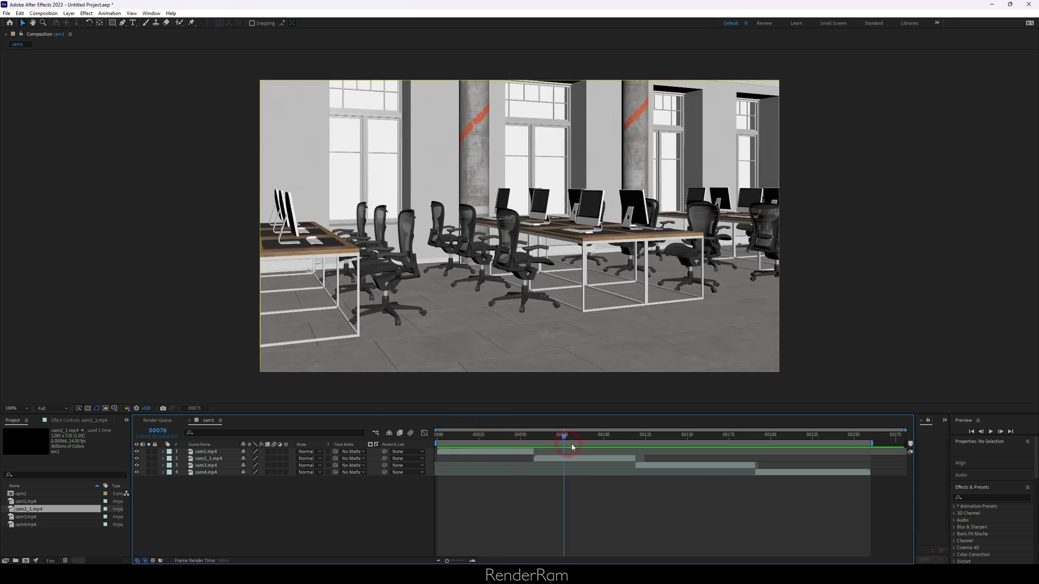
Scrub between shots, then play the four-shot office camera sequence in the viewport.
{"action": "left_click_drag", "start_coordinate": [579, 437], "coordinate": [671, 437]}
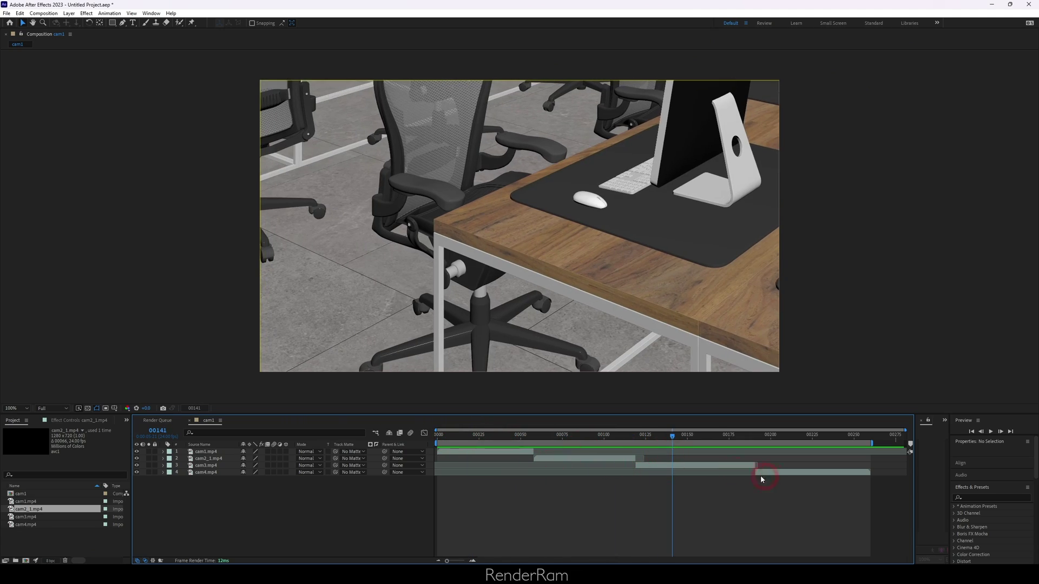
{"action": "left_click", "coordinate": [518, 437]}
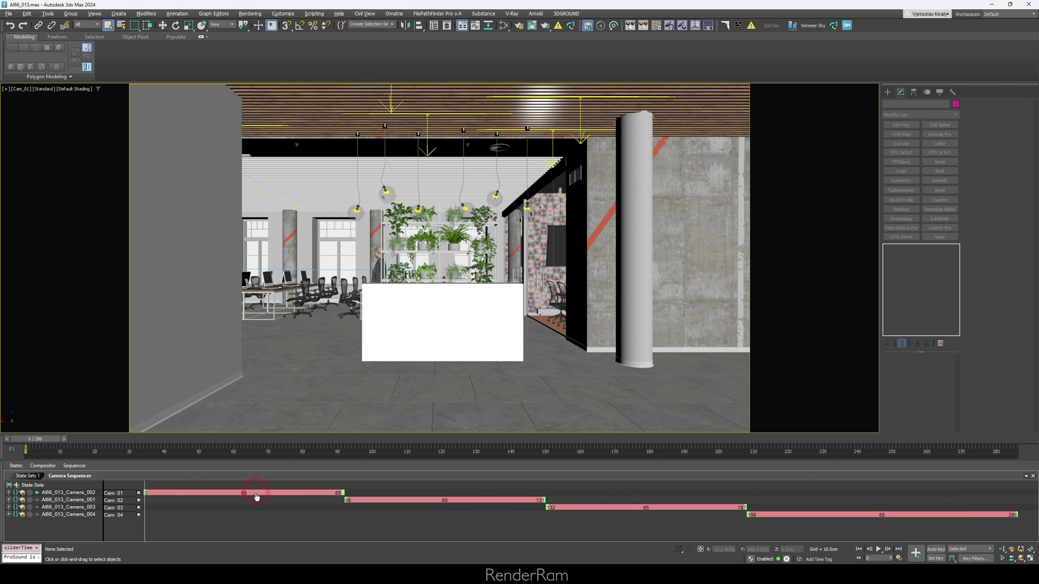
{"action": "left_click", "coordinate": [875, 551]}
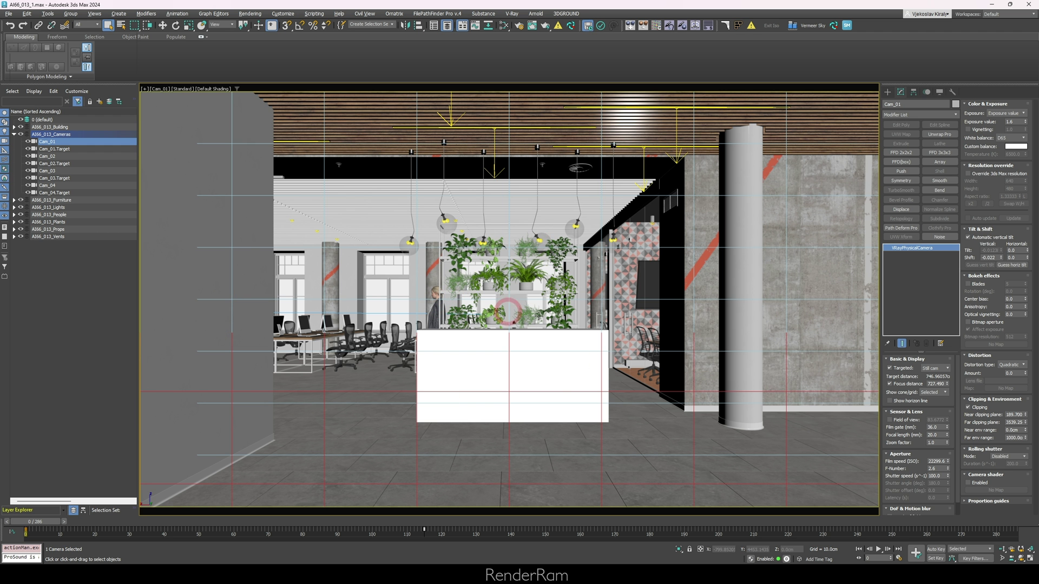
Check the viewport's Cameras list without switching, then open Rendering > Camera Sequencer.
{"action": "left_click", "coordinate": [156, 88]}
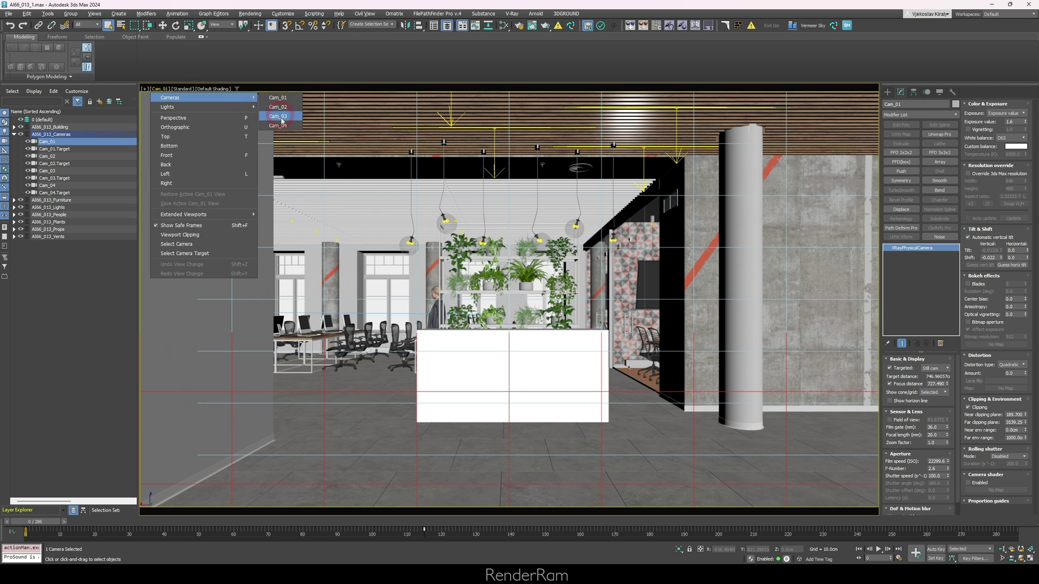
{"action": "left_click", "coordinate": [259, 63]}
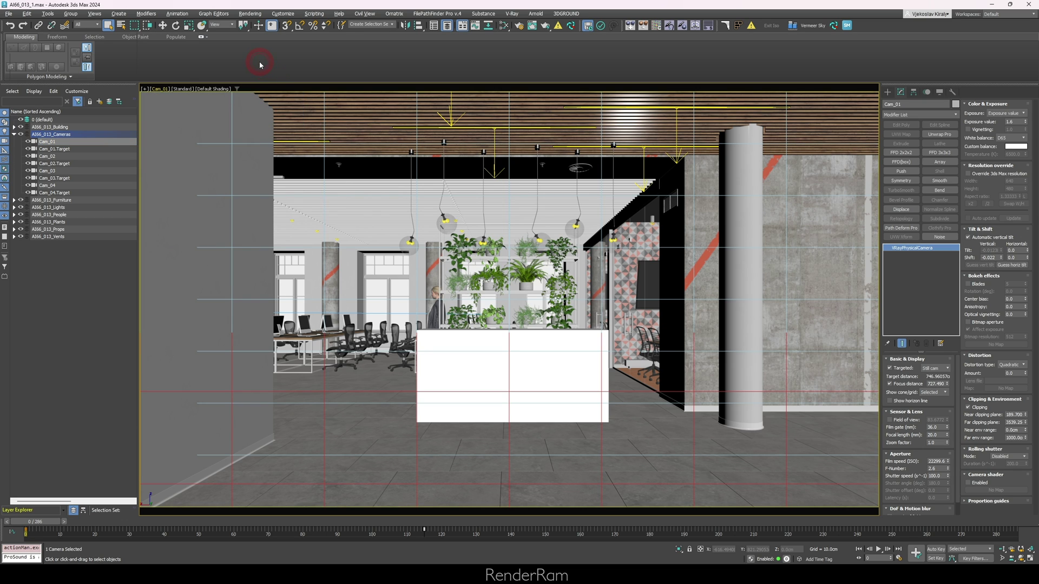
{"action": "left_click", "coordinate": [251, 14]}
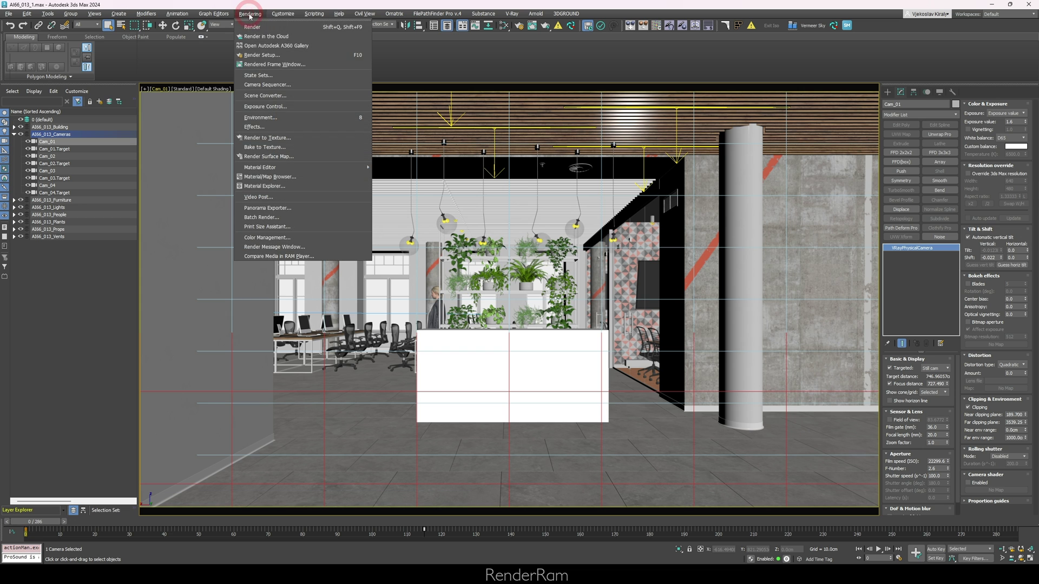
{"action": "left_click", "coordinate": [285, 86]}
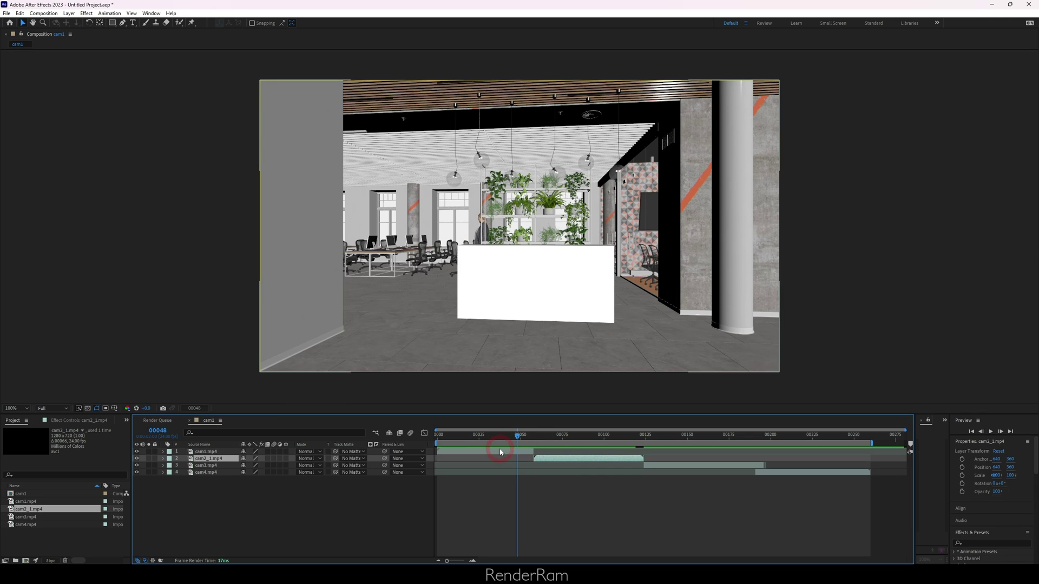
{"action": "left_click", "coordinate": [577, 463]}
{"action": "left_click", "coordinate": [686, 466]}
{"action": "left_click", "coordinate": [800, 463]}
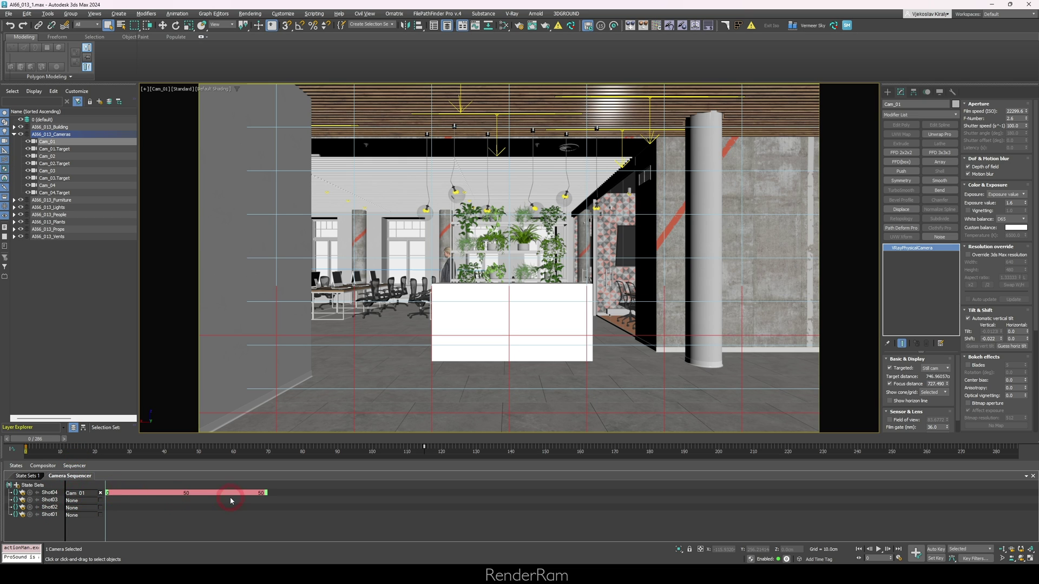
Assign Cam_02, Cam_03 and Cam_04 to the remaining three sequencer shots.
{"action": "left_click", "coordinate": [72, 482]}
{"action": "left_click", "coordinate": [78, 495]}
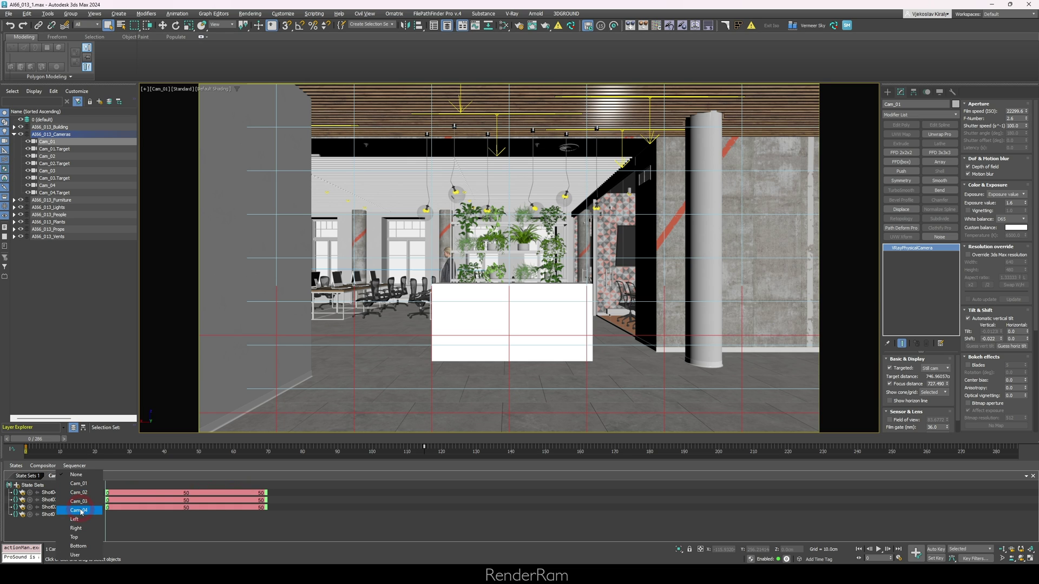
{"action": "left_click", "coordinate": [81, 511]}
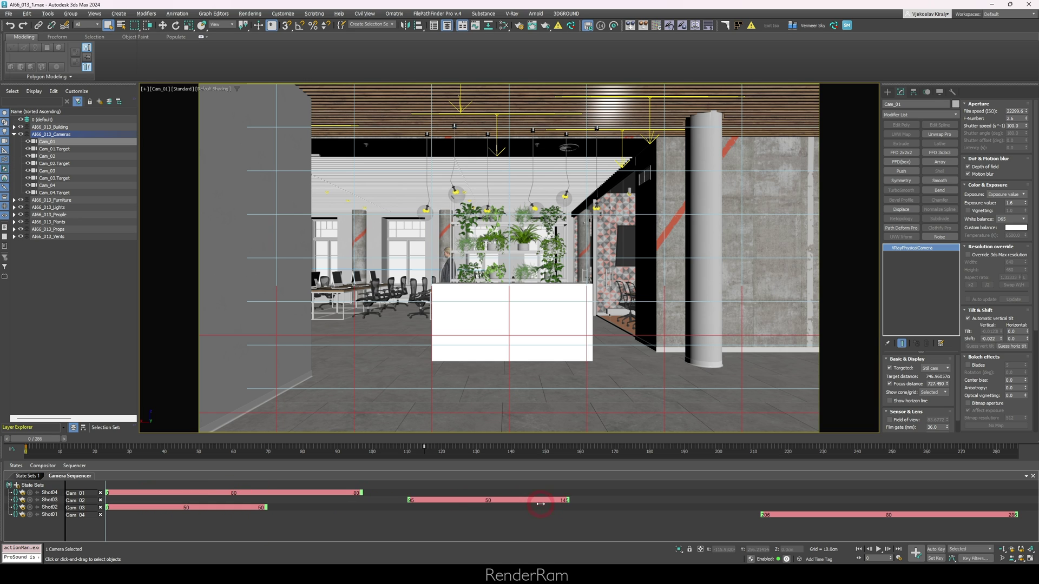
Slide the Cam 02 shot later in the sequence and select the Cam 03 shot.
{"action": "left_click_drag", "start_coordinate": [215, 514], "coordinate": [631, 507]}
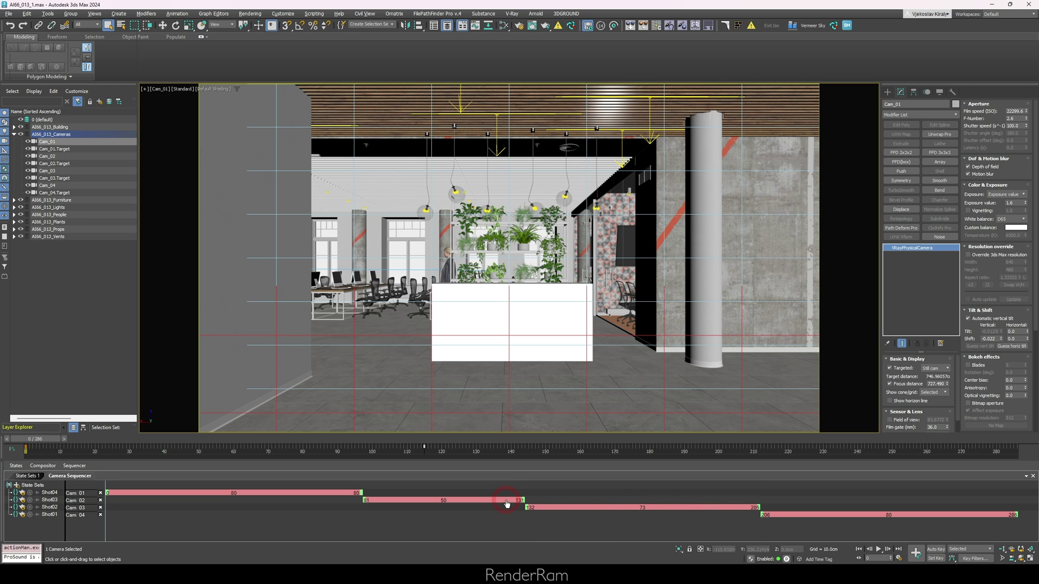
{"action": "left_click", "coordinate": [559, 510]}
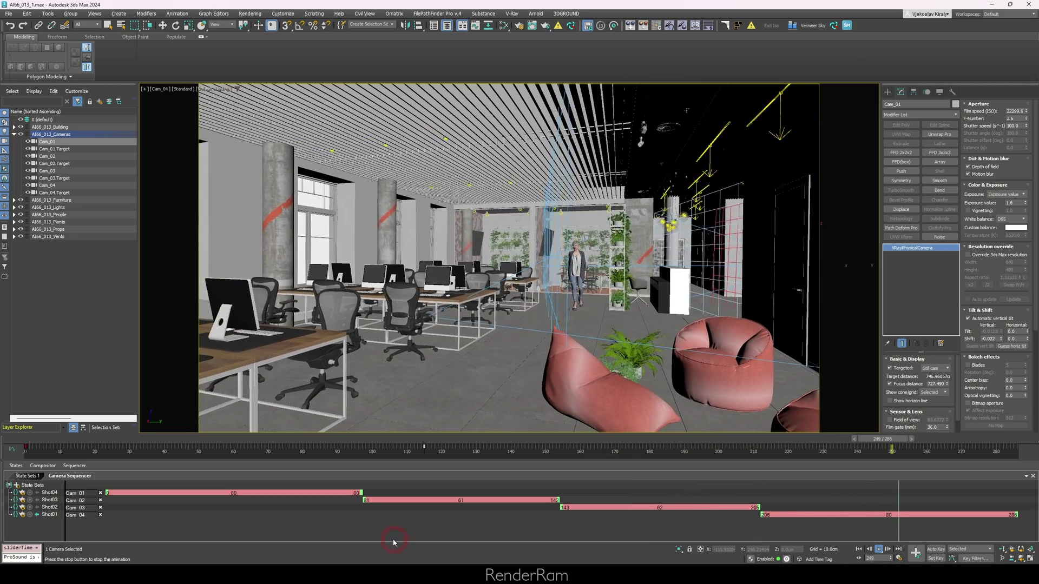
Stop playback around frame 65 and select the Cam 02 shot and its camera.
{"action": "mouse_move", "coordinate": [340, 448]}
{"action": "left_mouse_down"}
{"action": "mouse_move", "coordinate": [254, 449]}
{"action": "mouse_move", "coordinate": [522, 457]}
{"action": "mouse_move", "coordinate": [464, 456]}
{"action": "left_mouse_up"}
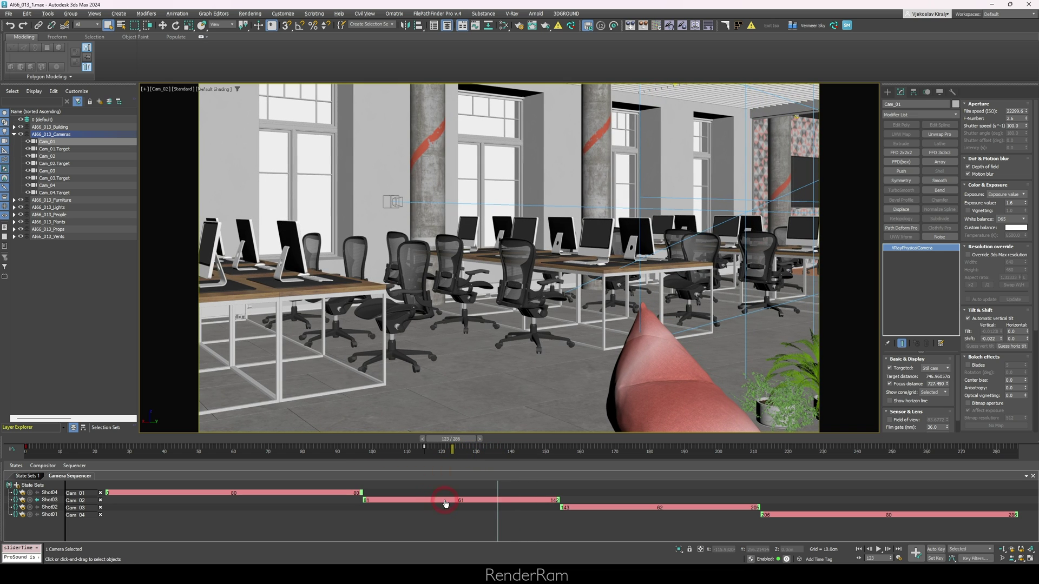
{"action": "left_click", "coordinate": [446, 504]}
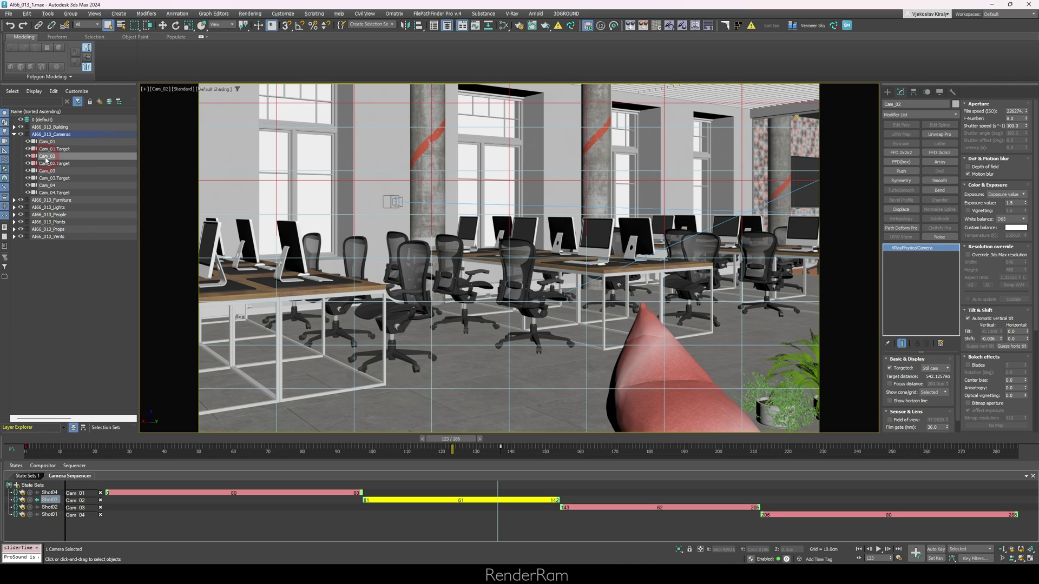
Shift the animation keys of Cam_02 and its target later on the timeline.
{"action": "left_click", "coordinate": [54, 164], "text": "ctrl"}
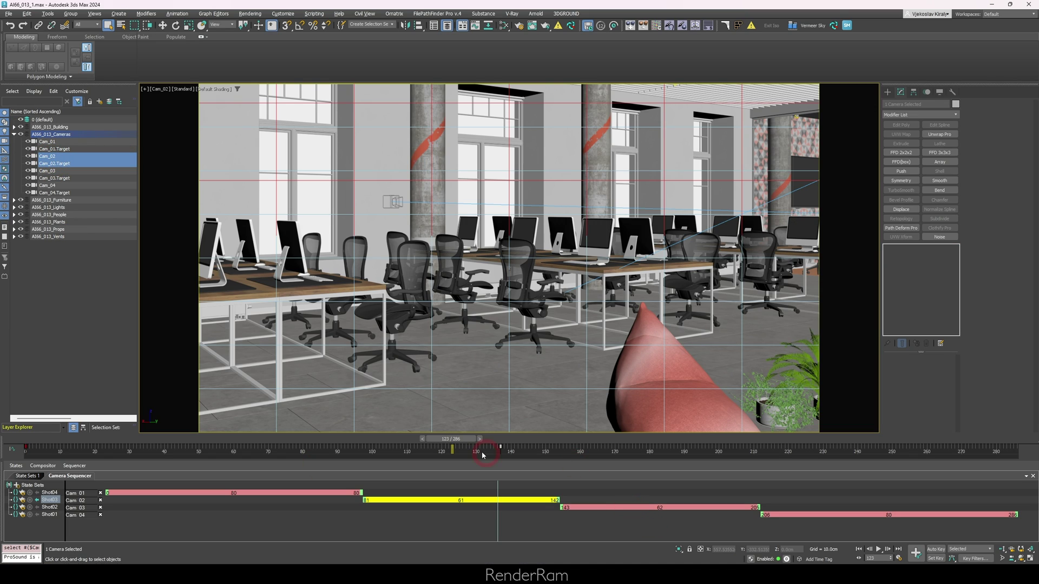
{"action": "left_click_drag", "start_coordinate": [552, 451], "coordinate": [25, 449]}
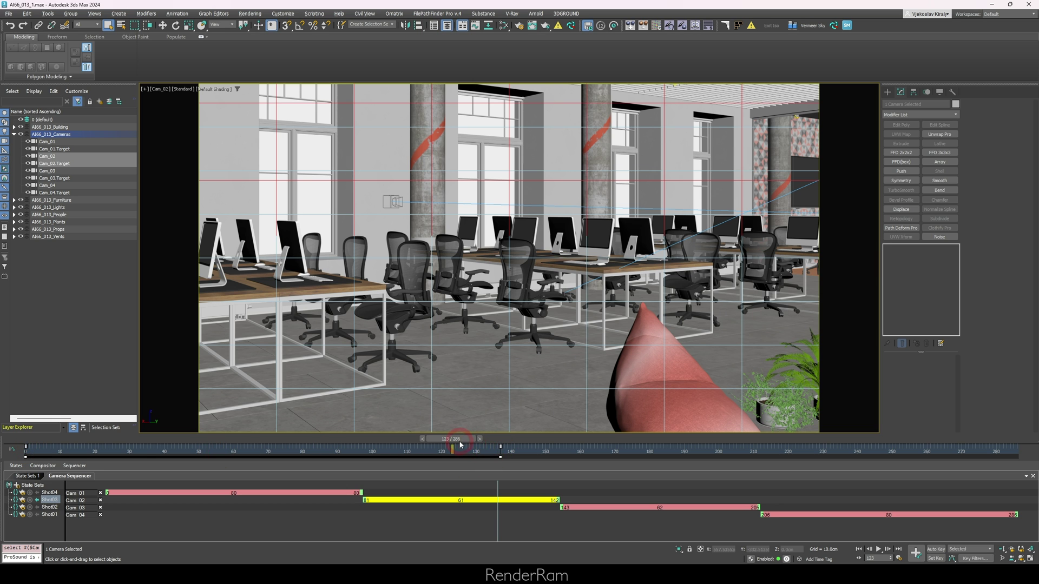
{"action": "left_click_drag", "start_coordinate": [460, 445], "coordinate": [527, 449]}
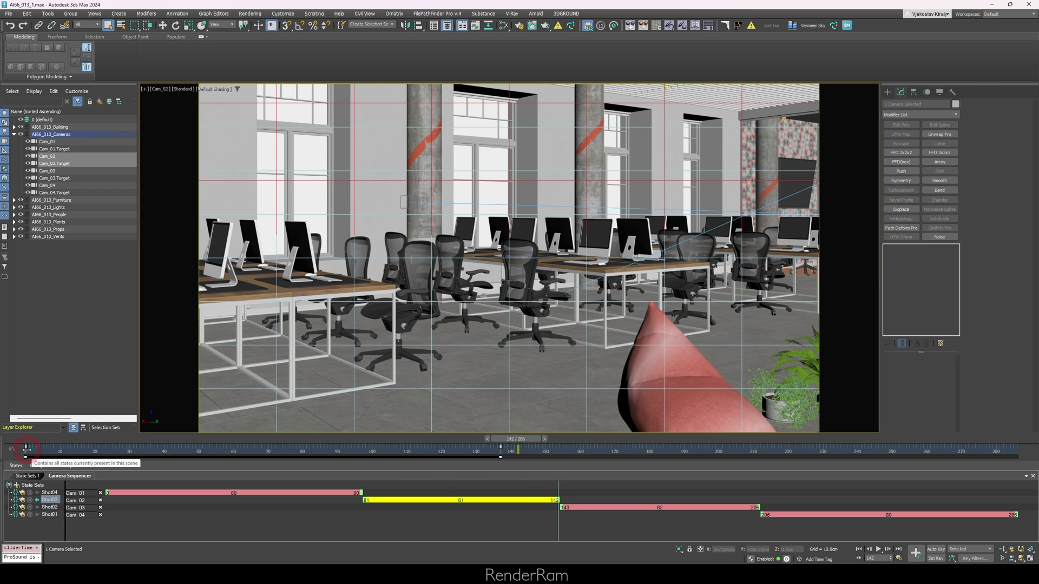
{"action": "left_click_drag", "start_coordinate": [26, 451], "coordinate": [222, 453]}
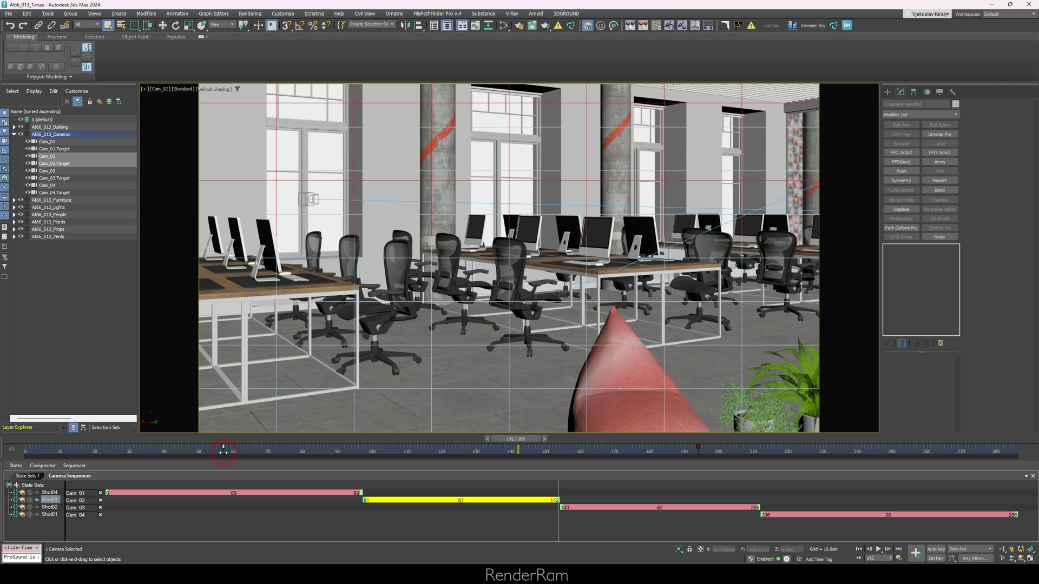
{"action": "left_click_drag", "start_coordinate": [223, 449], "coordinate": [299, 448]}
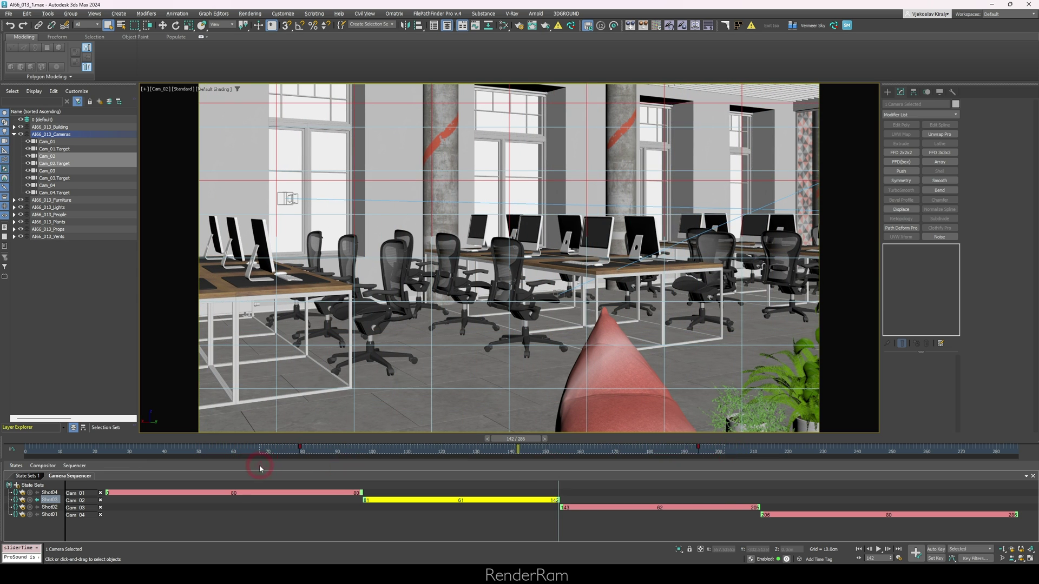
{"action": "left_click", "coordinate": [298, 457]}
{"action": "left_click_drag", "start_coordinate": [300, 451], "coordinate": [271, 451]}
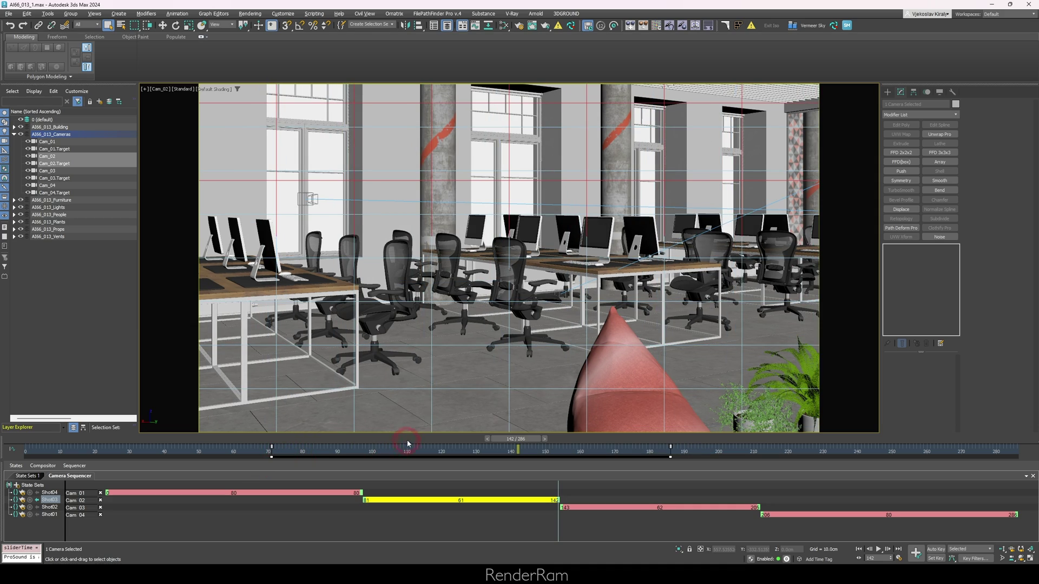
{"action": "left_click_drag", "start_coordinate": [514, 442], "coordinate": [202, 443]}
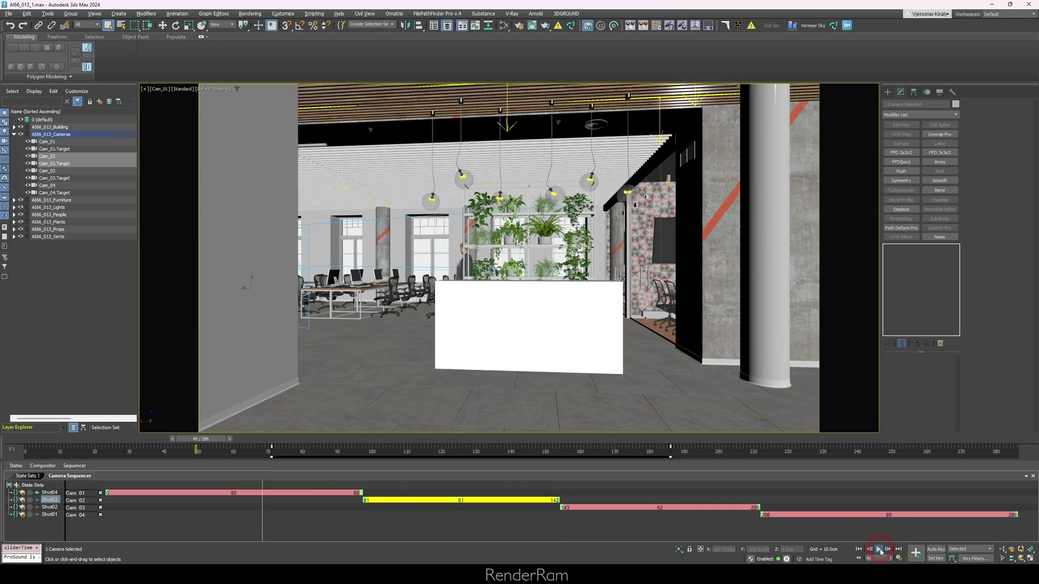
Replay the sequence to check the timing, stopping during the Cam_03 shot.
{"action": "left_click", "coordinate": [880, 551]}
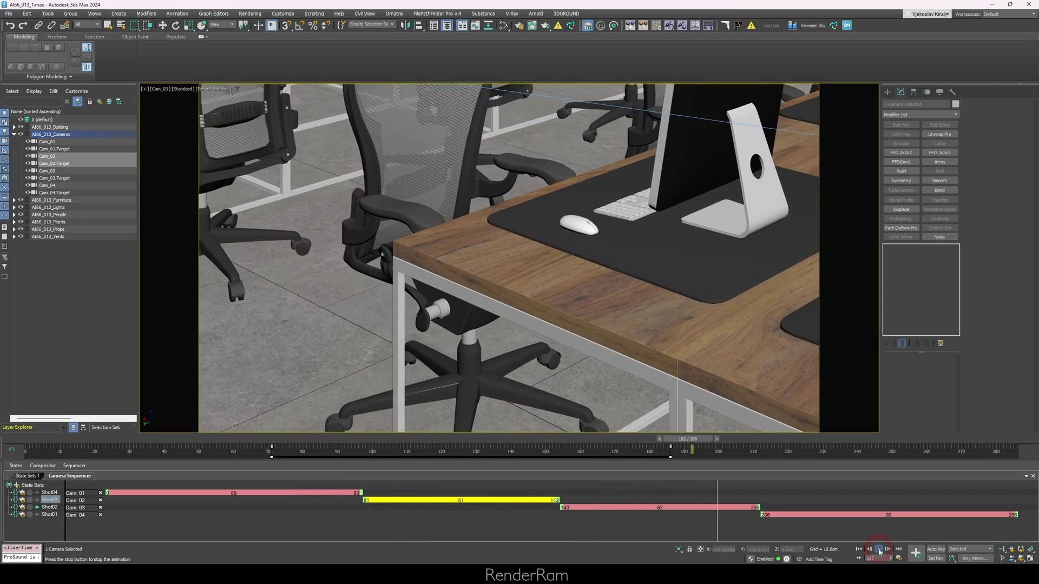
{"action": "left_click", "coordinate": [879, 551]}
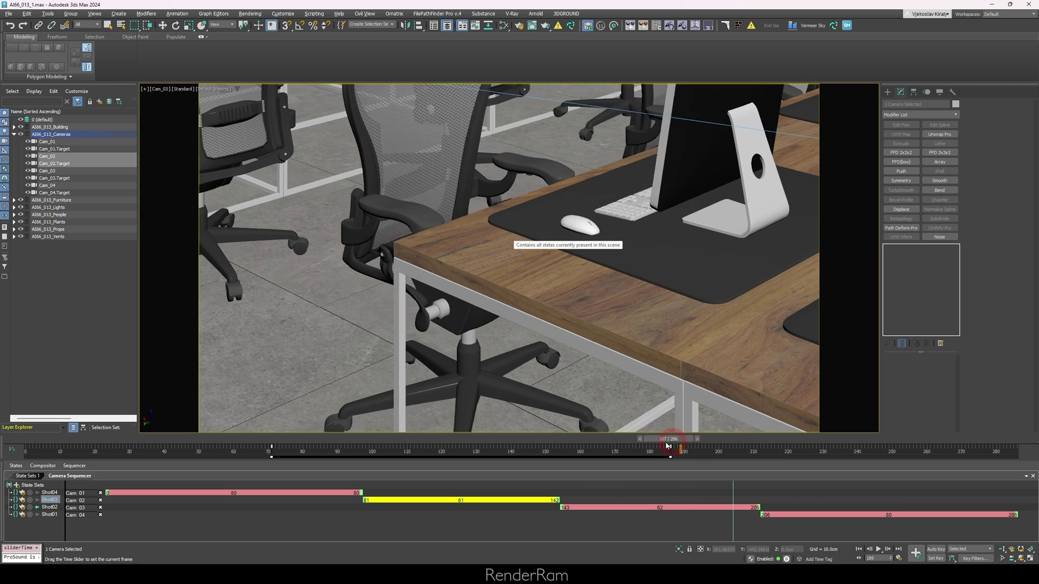
{"action": "left_click_drag", "start_coordinate": [708, 449], "coordinate": [510, 453]}
{"action": "left_click", "coordinate": [878, 551]}
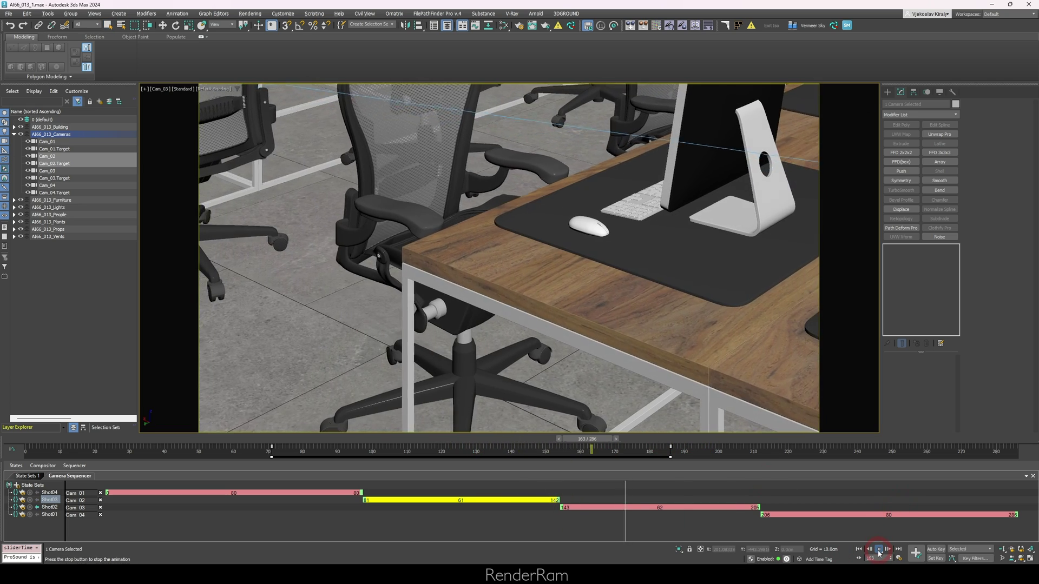
{"action": "left_click", "coordinate": [880, 553]}
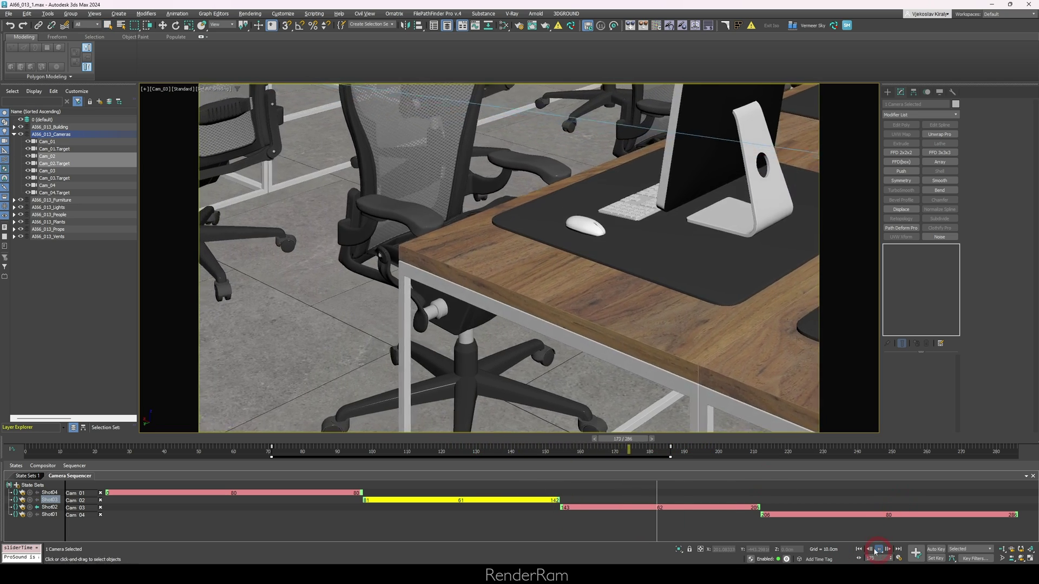
Select Cam_03 and its target, shift their keys later, and pull the first key later.
{"action": "left_click", "coordinate": [636, 509]}
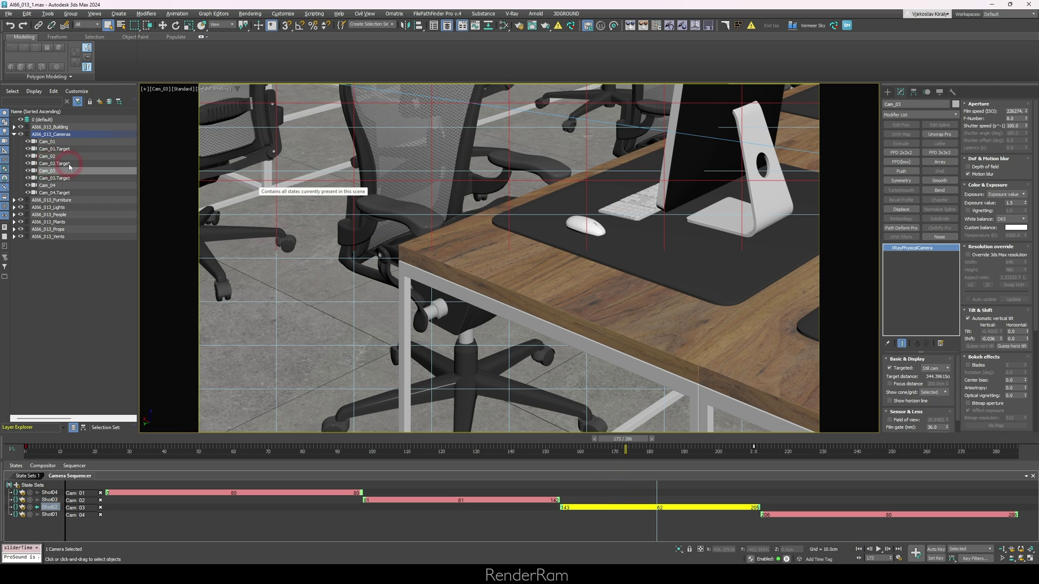
{"action": "left_click", "coordinate": [50, 178], "text": "ctrl"}
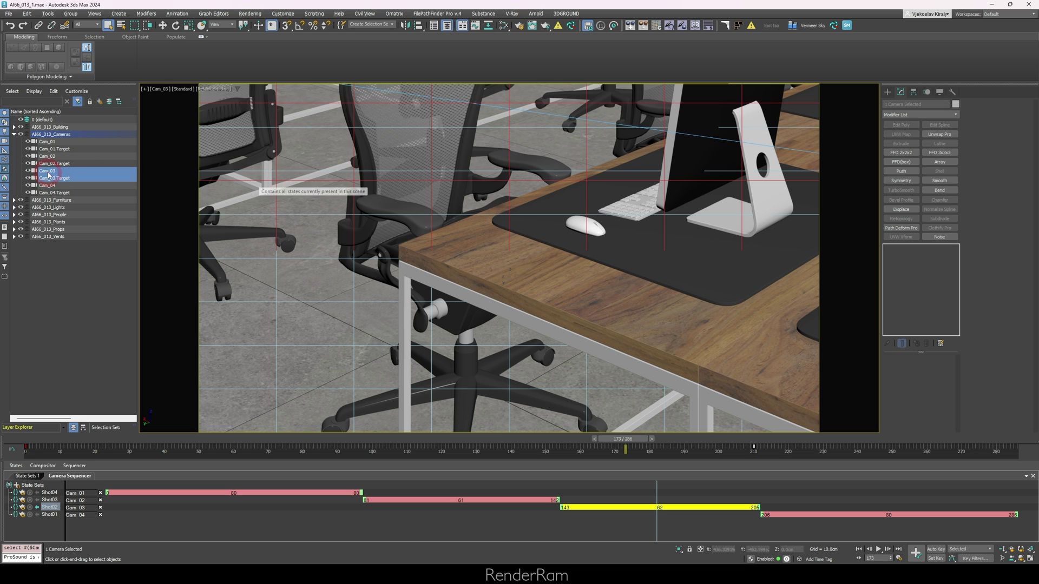
{"action": "left_click", "coordinate": [755, 456]}
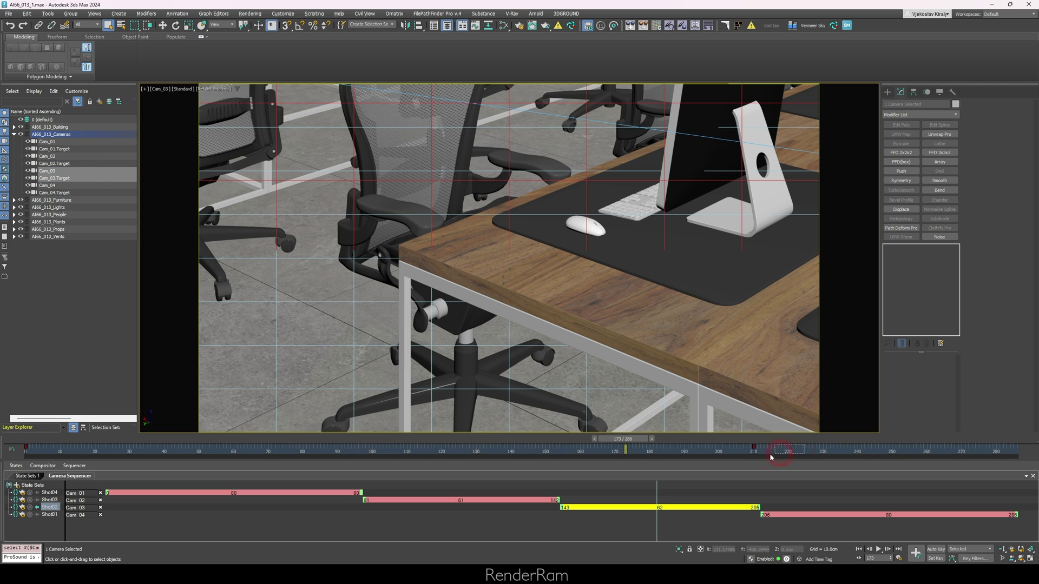
{"action": "left_click", "coordinate": [26, 447]}
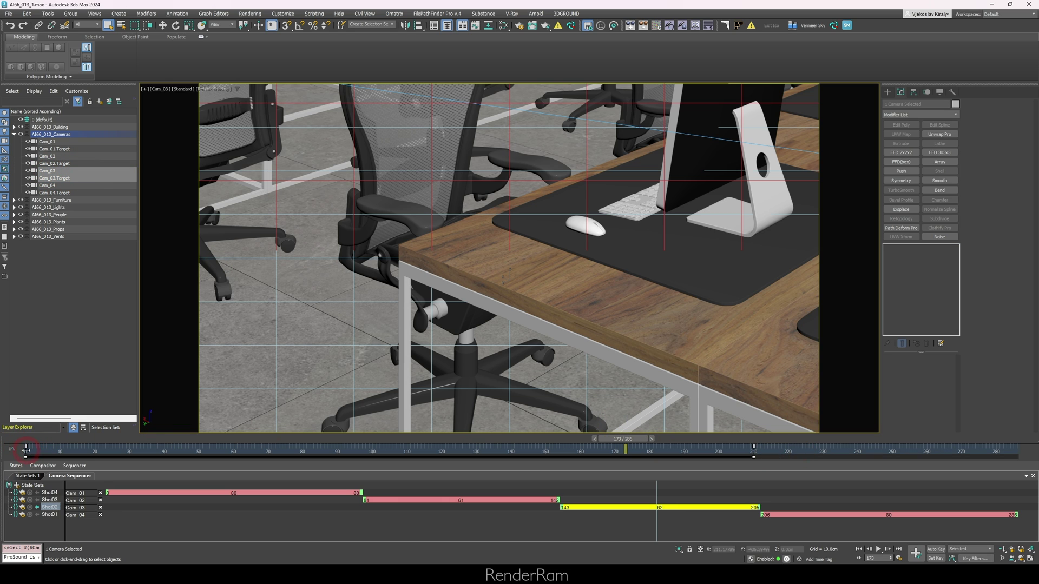
{"action": "left_click_drag", "start_coordinate": [35, 449], "coordinate": [221, 456]}
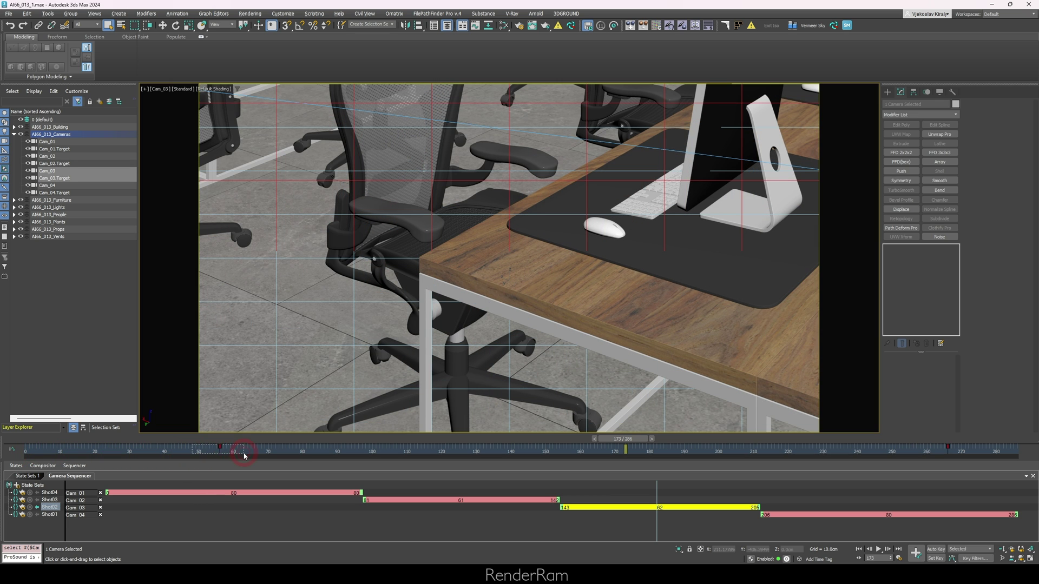
{"action": "left_click_drag", "start_coordinate": [219, 449], "coordinate": [392, 451]}
Play the sequence and scrub between the Cam_02 wide view and Cam_03 desk close-up.
{"action": "left_click_drag", "start_coordinate": [618, 438], "coordinate": [410, 438]}
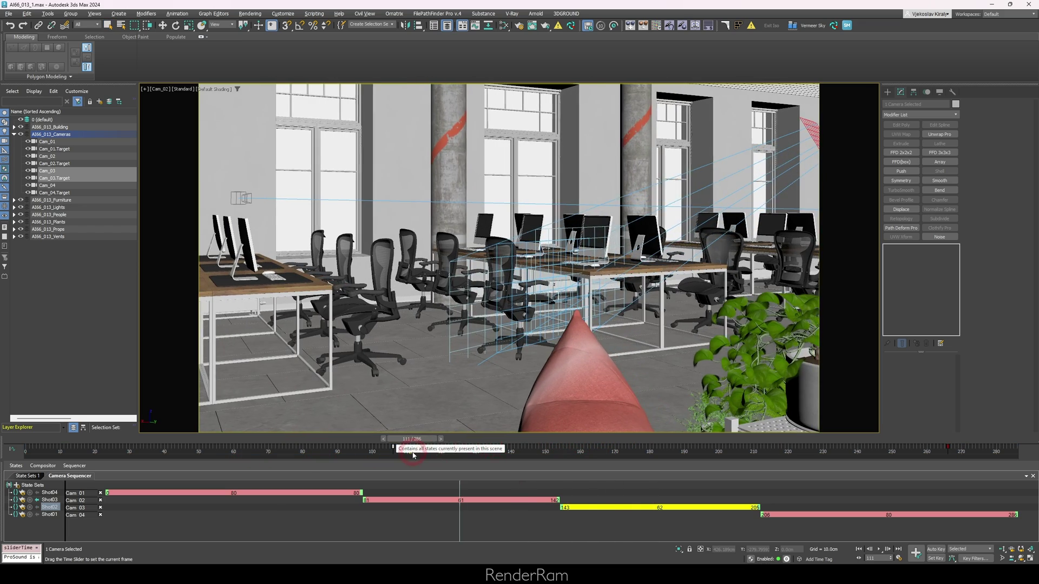
{"action": "left_click", "coordinate": [883, 551]}
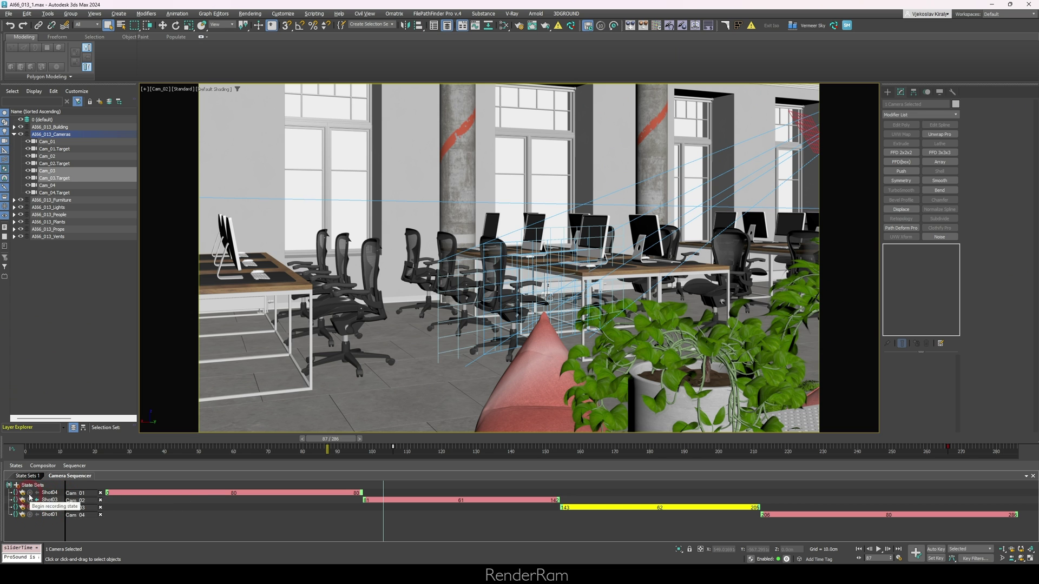
{"action": "left_click_drag", "start_coordinate": [331, 440], "coordinate": [590, 439]}
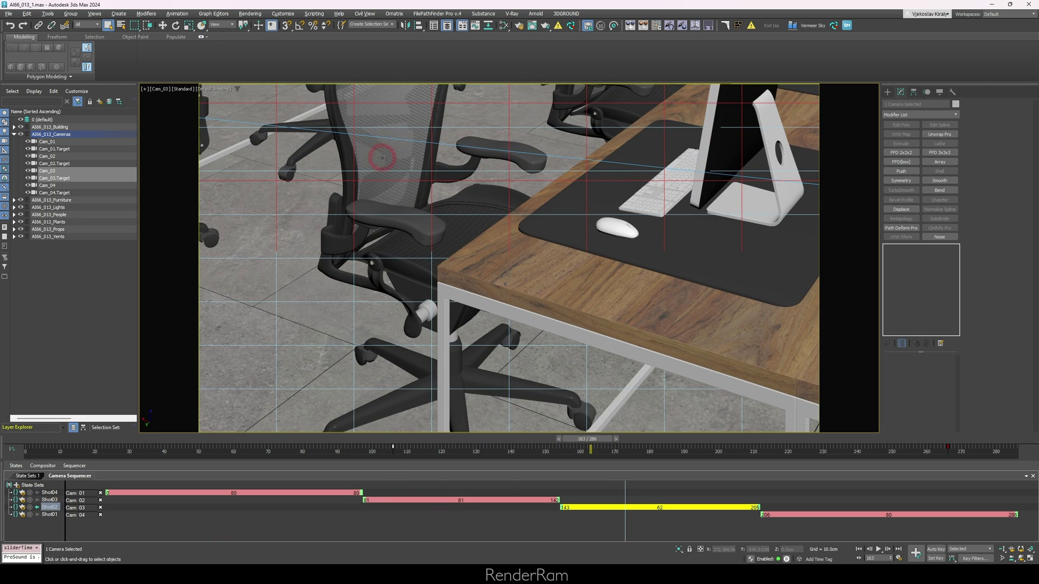
{"action": "left_click_drag", "start_coordinate": [589, 443], "coordinate": [434, 444]}
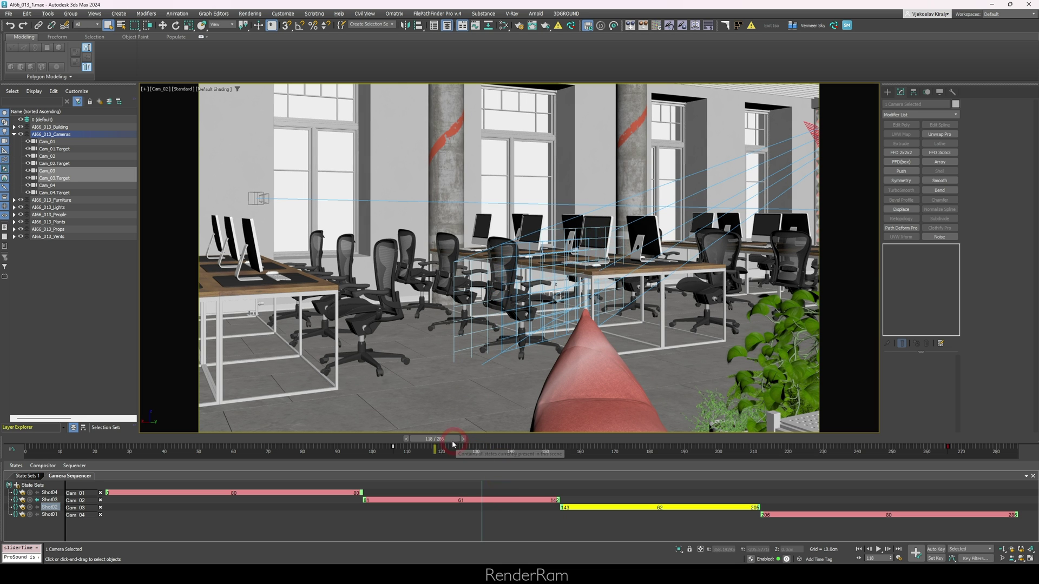
{"action": "left_click_drag", "start_coordinate": [436, 448], "coordinate": [574, 449]}
Select the chair beside the desk, turn on edged faces with F4, and hide it.
{"action": "left_click", "coordinate": [452, 258]}
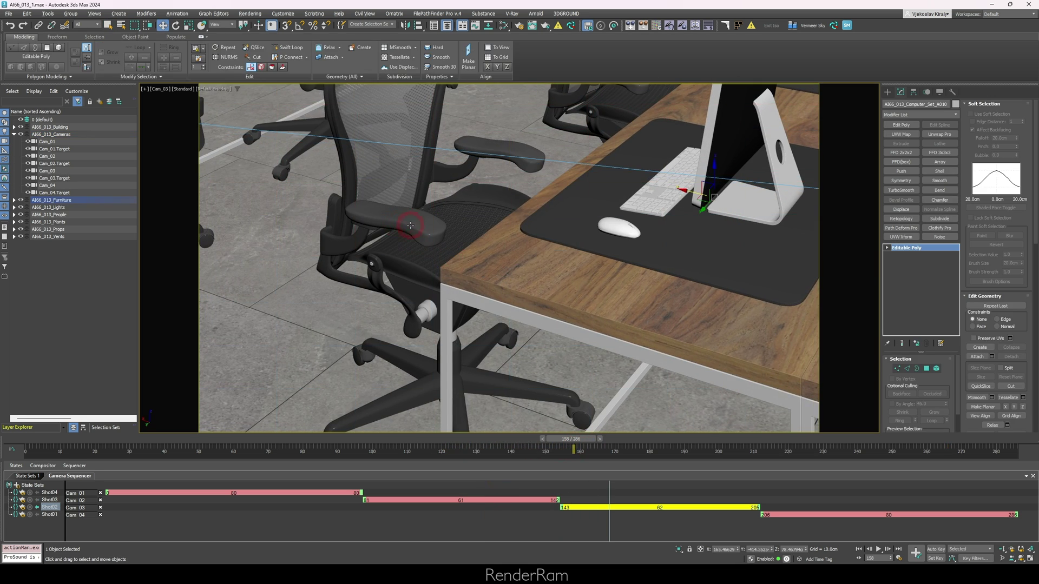
{"action": "left_click", "coordinate": [414, 233]}
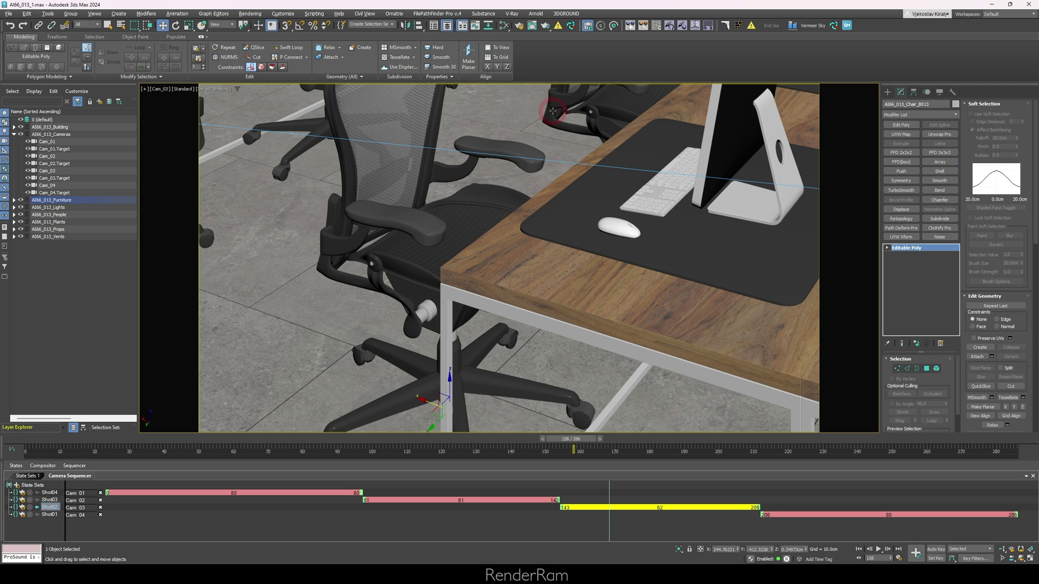
{"action": "left_click", "coordinate": [597, 111]}
{"action": "key", "text": "F4"}
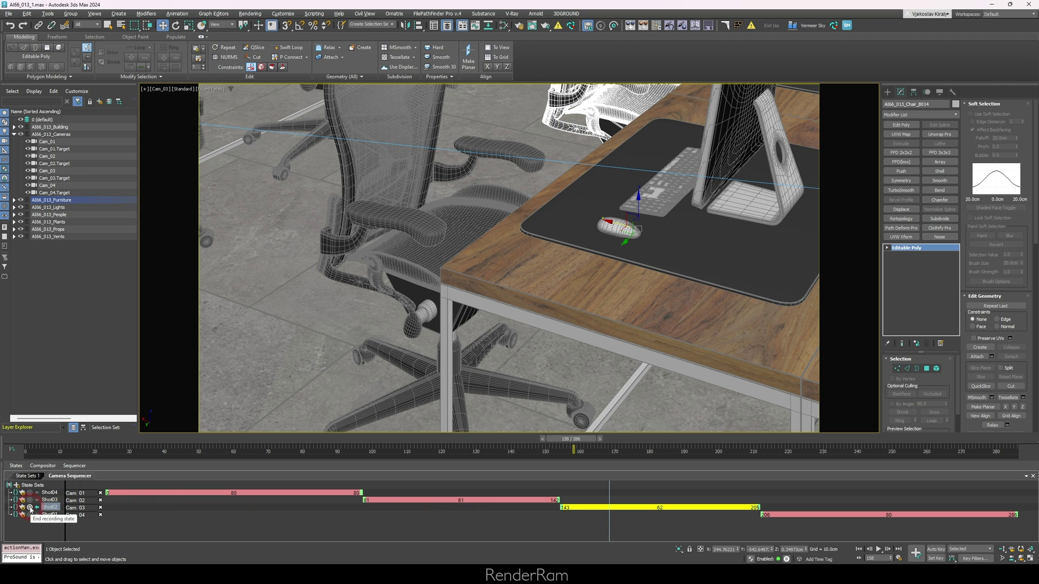
{"action": "right_click", "coordinate": [561, 147]}
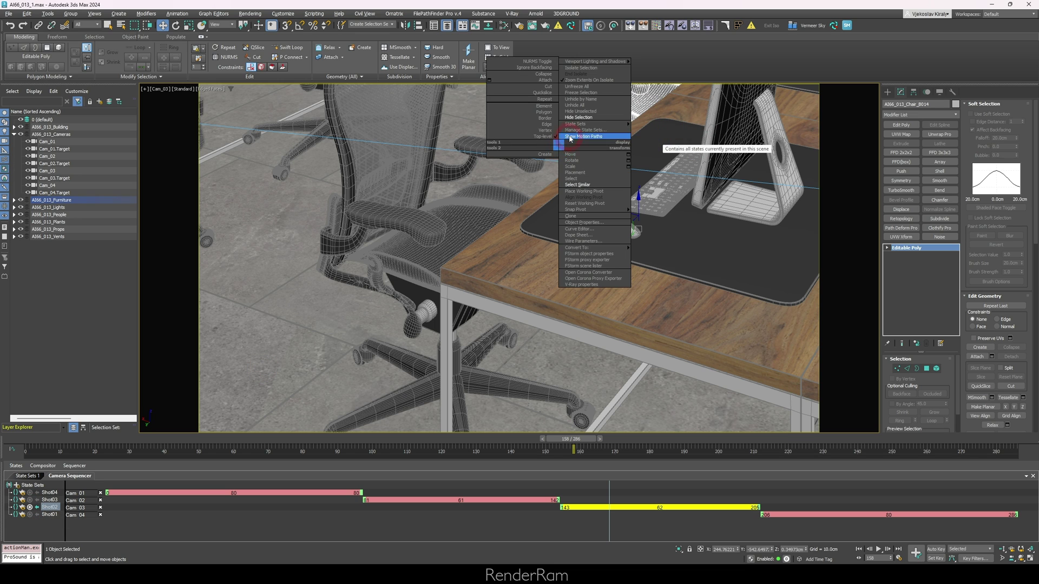
{"action": "left_click", "coordinate": [570, 136]}
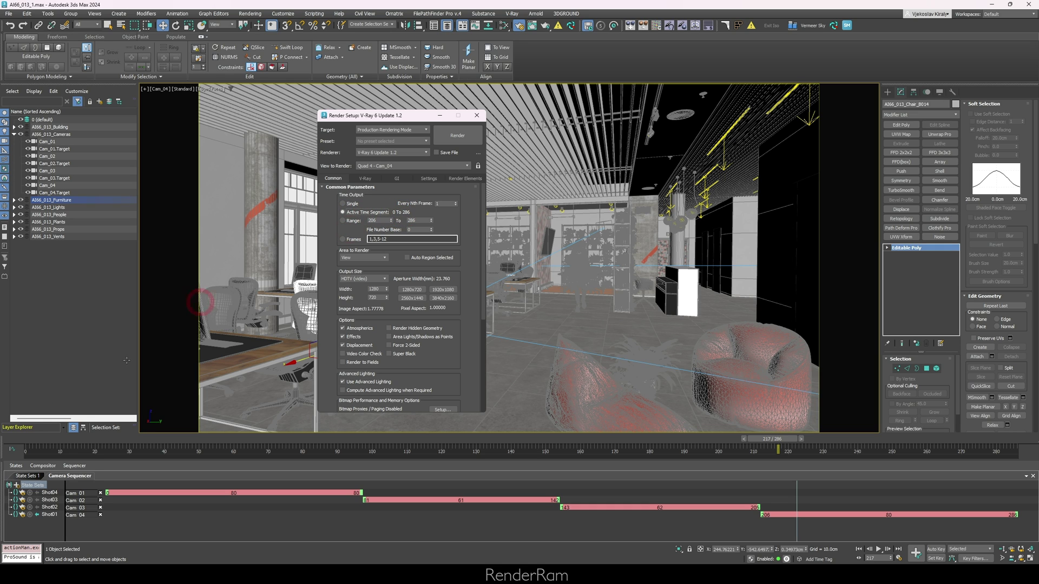
Review the State Sets shot-state options in Camera Sequencer, then dismiss the menu.
{"action": "right_click", "coordinate": [36, 487]}
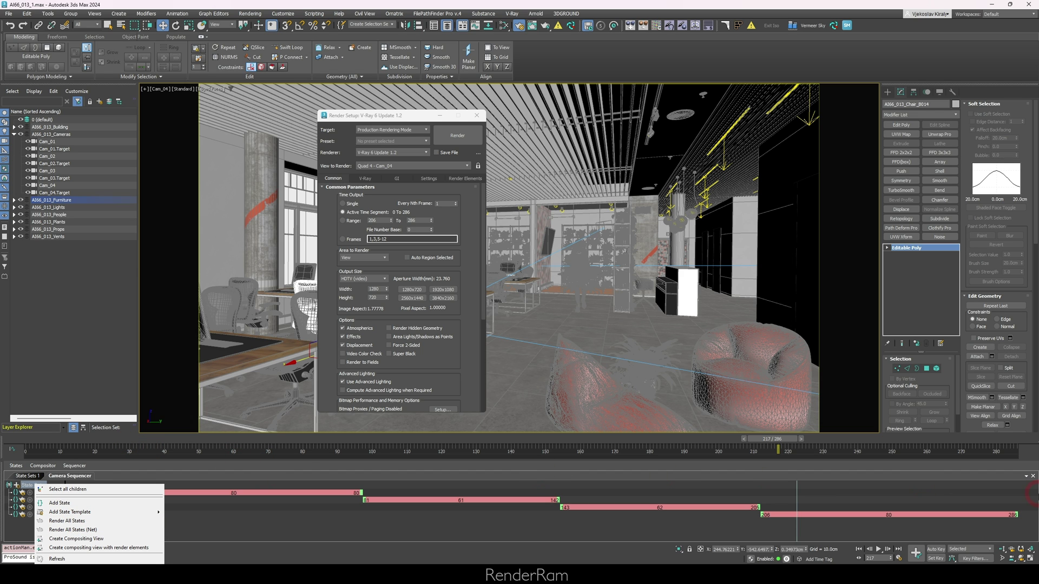
{"action": "left_click", "coordinate": [351, 118]}
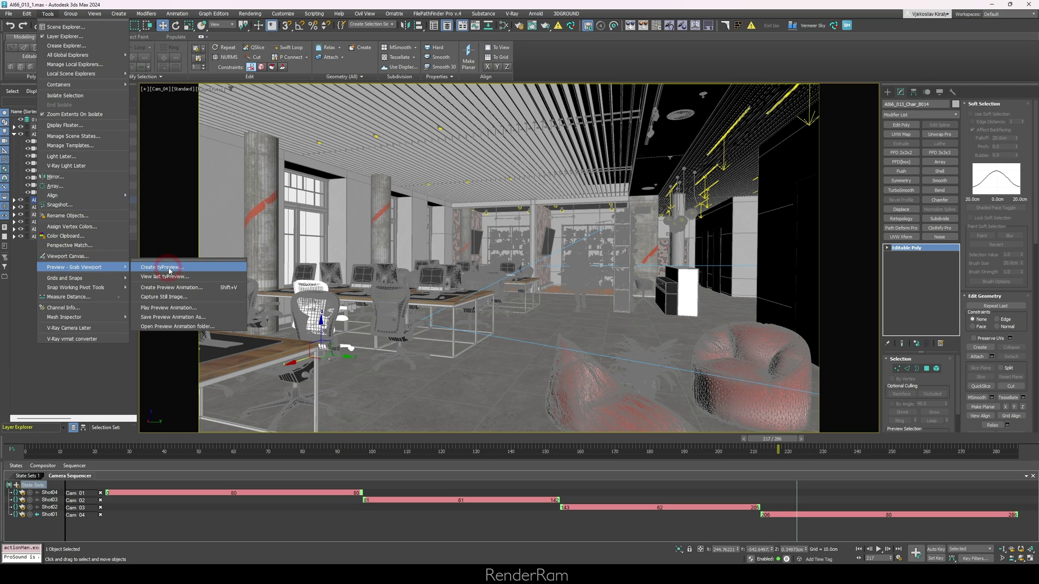
Generate a tyPreview video of the active time segment to preview.mp4.
{"action": "left_click", "coordinate": [165, 268]}
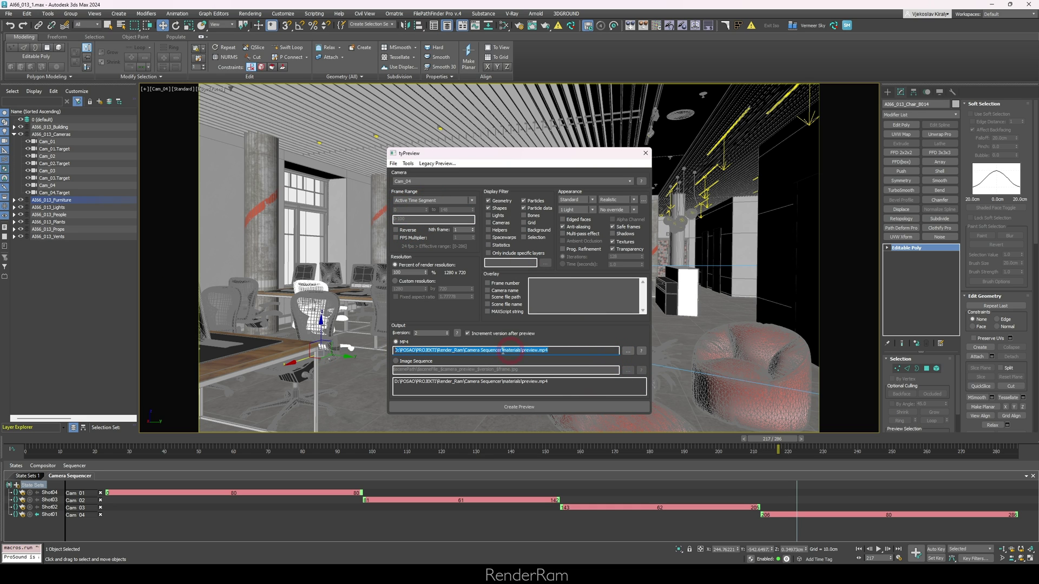
{"action": "left_click", "coordinate": [523, 407]}
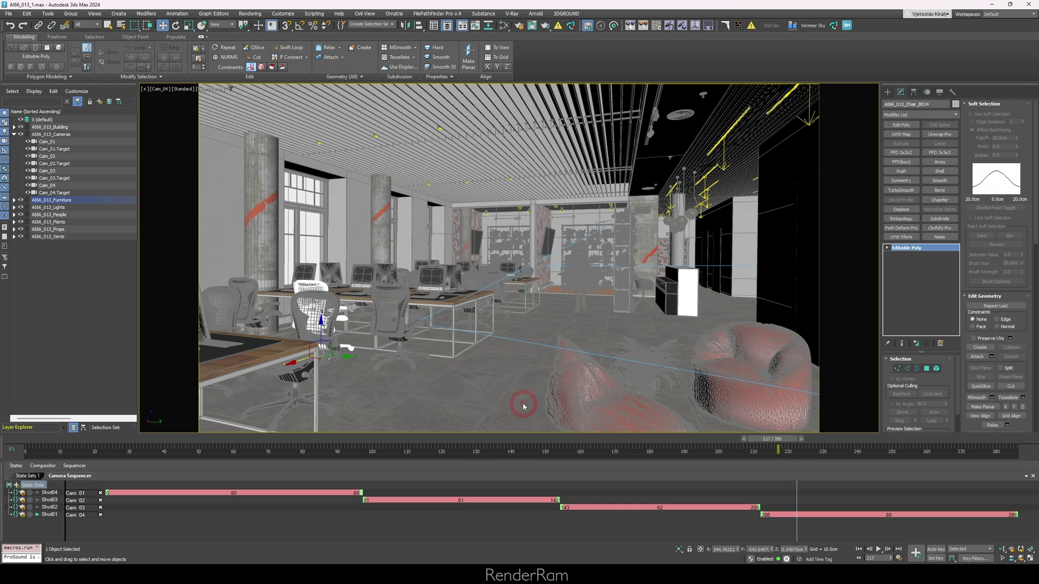